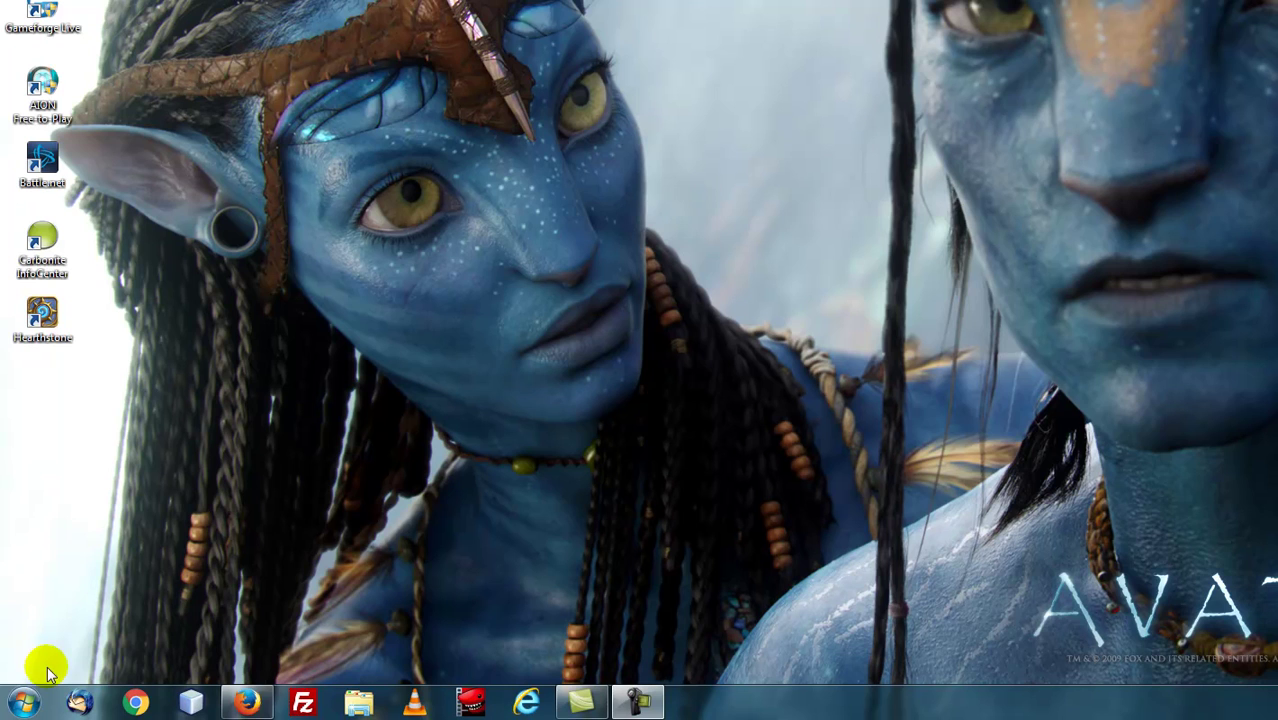
Open the Démarrage startup folder found in the list of all programs.
left_click(24, 704)
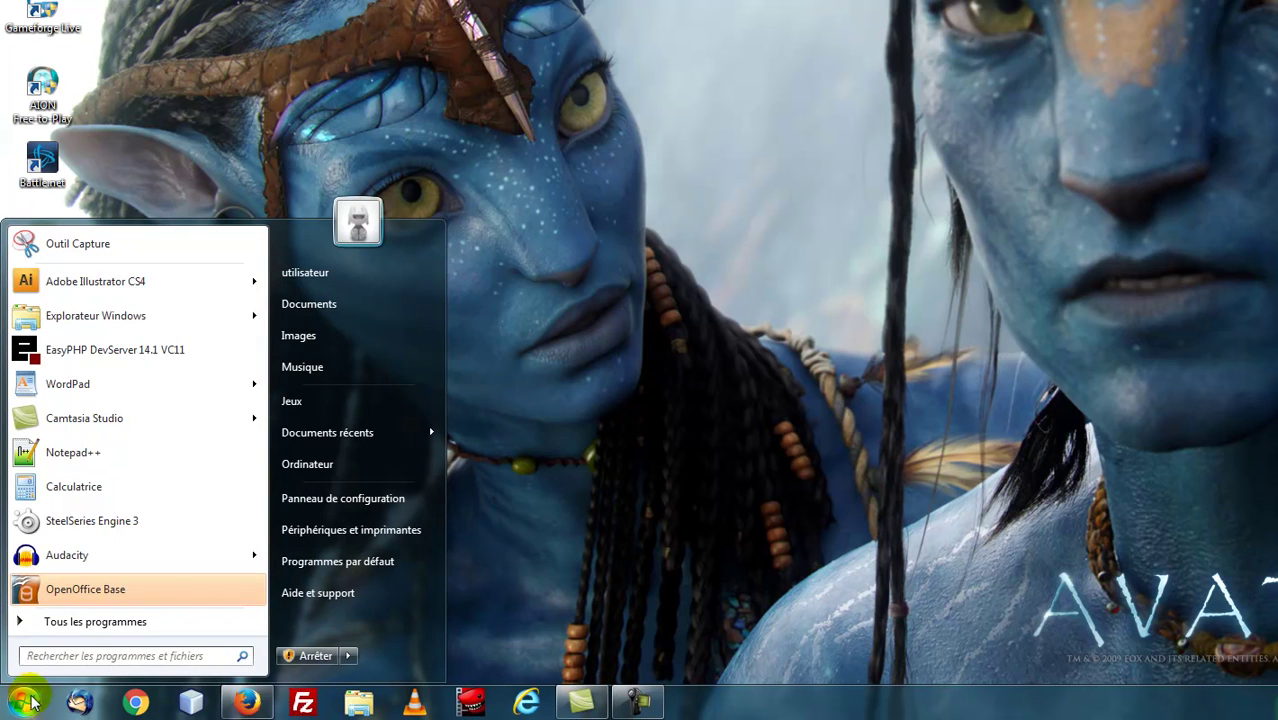
left_click(86, 621)
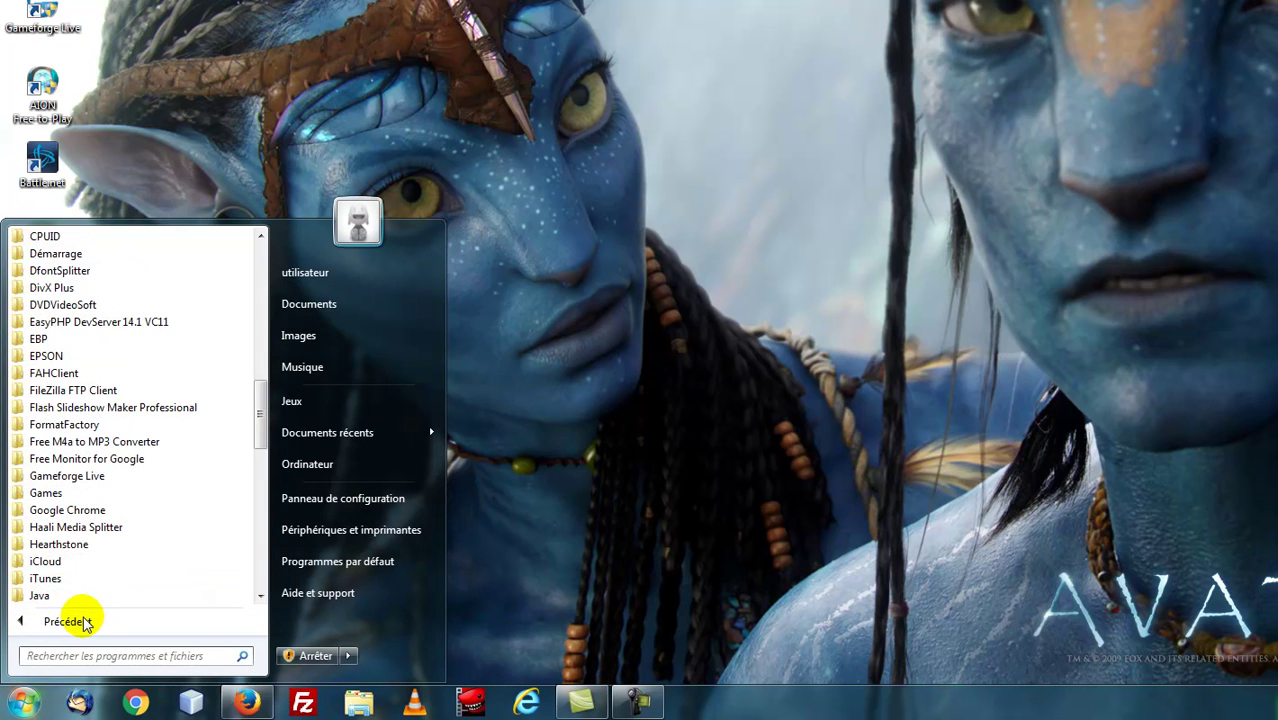
right_click(89, 259)
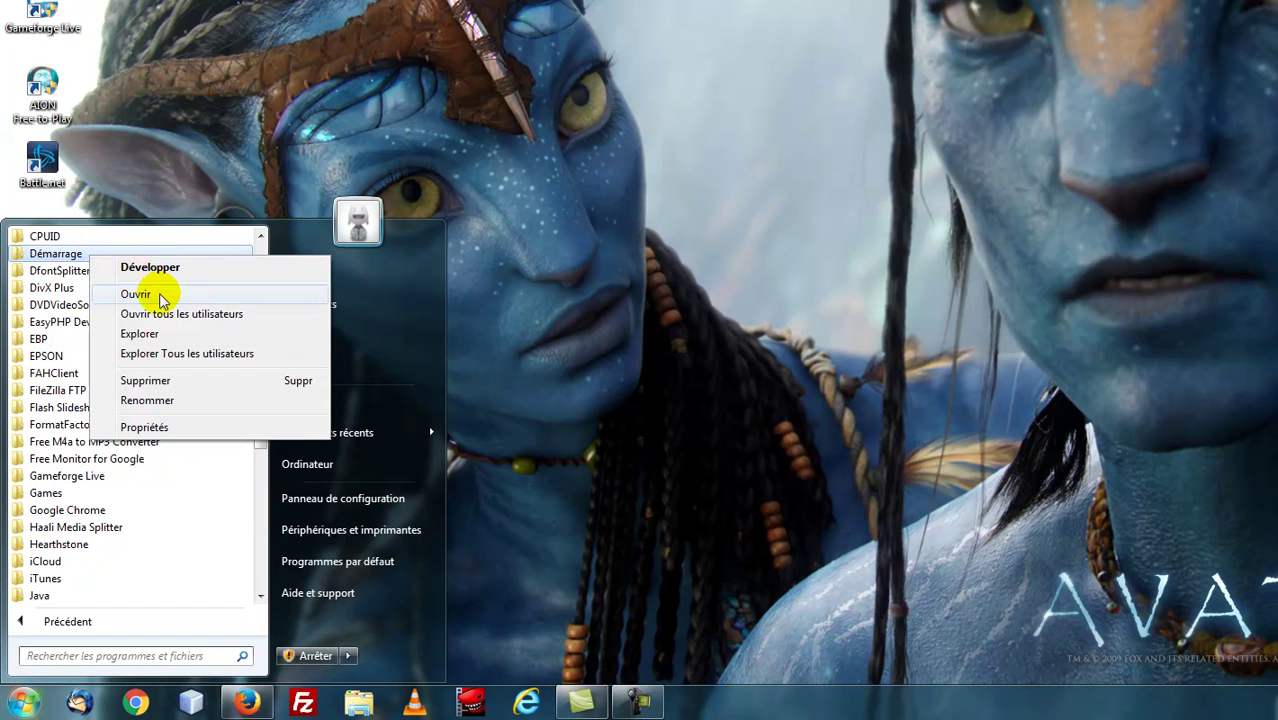
left_click(160, 293)
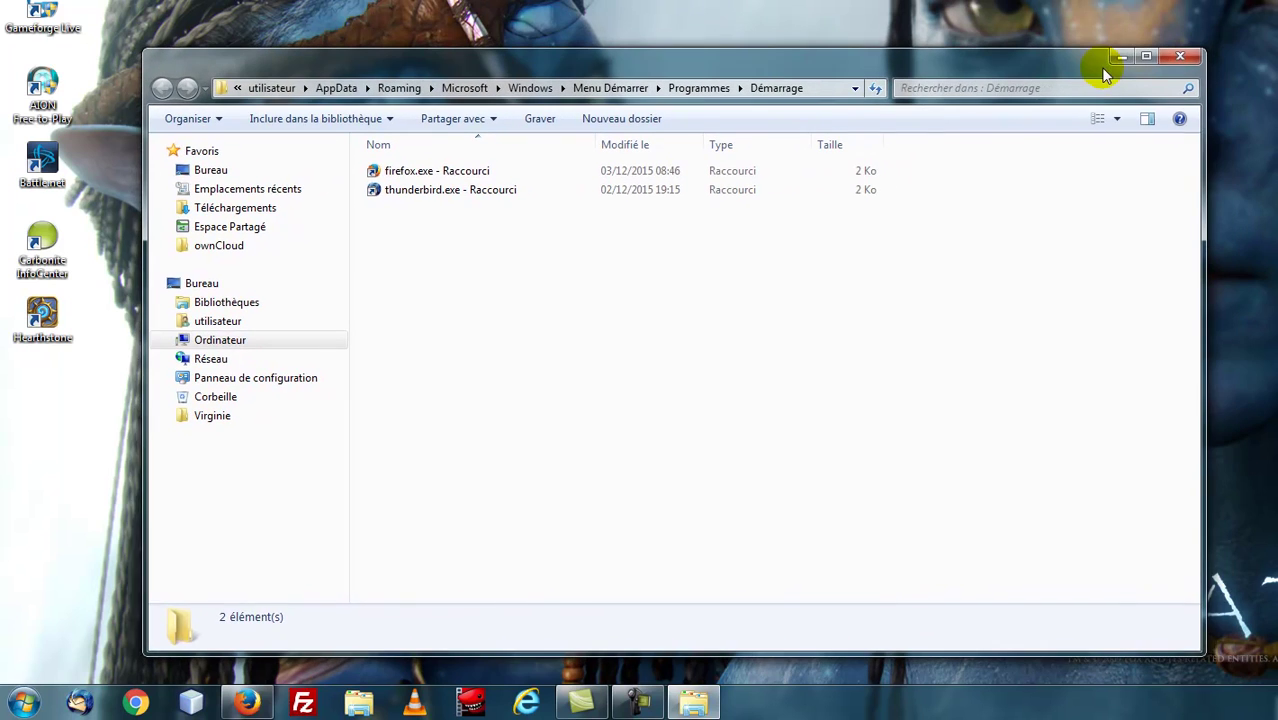
Display the shortcuts in the Démarrage folder as very large icons.
left_click_drag(617, 68, 606, 50)
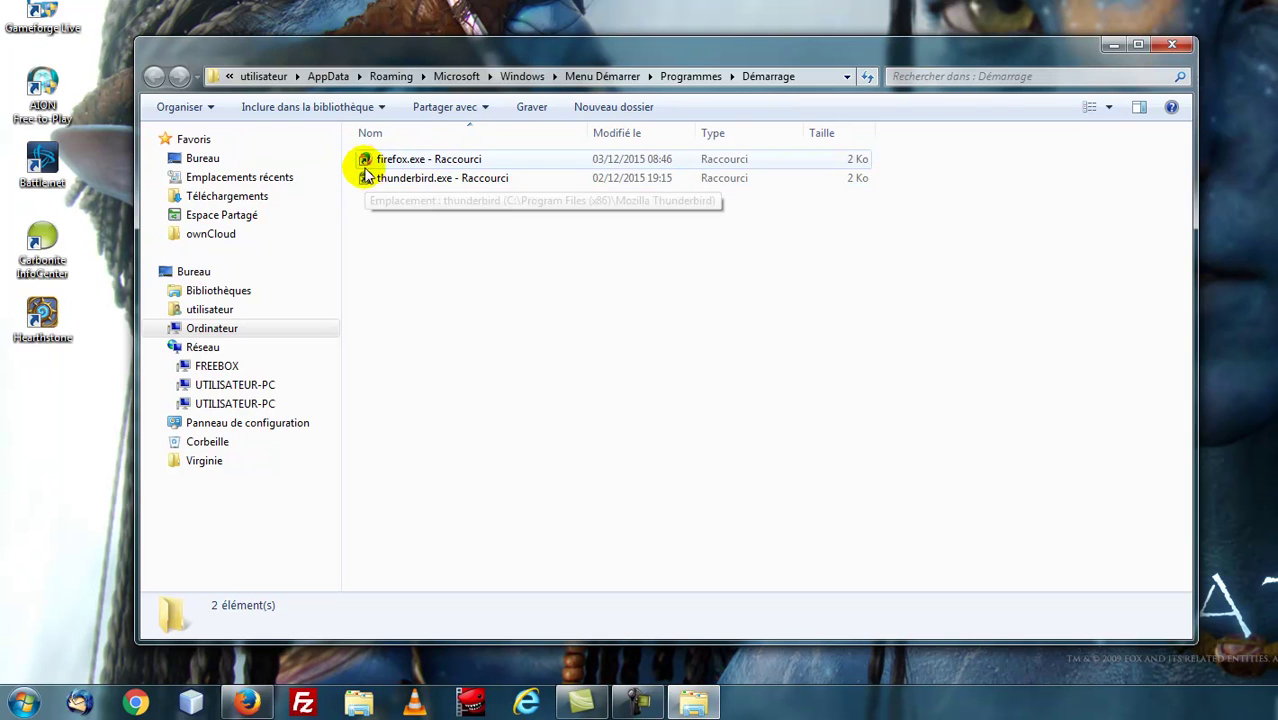
left_click(1107, 104)
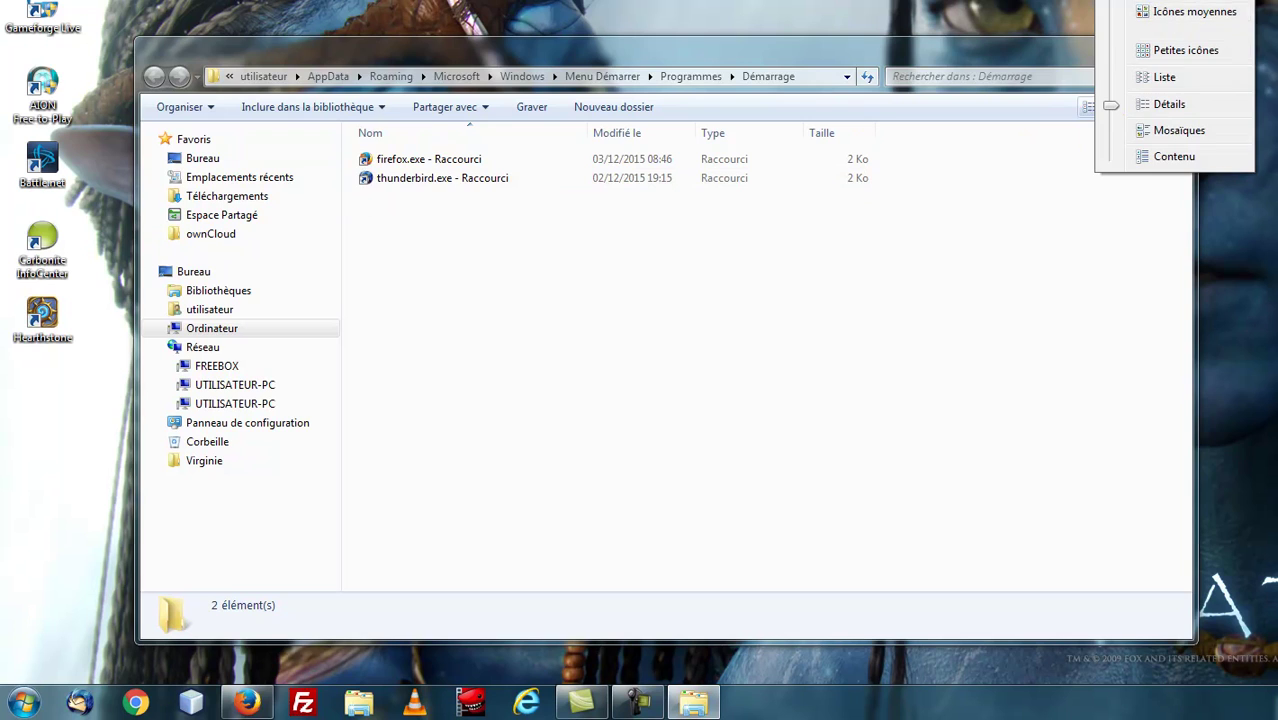
left_click(1160, 2)
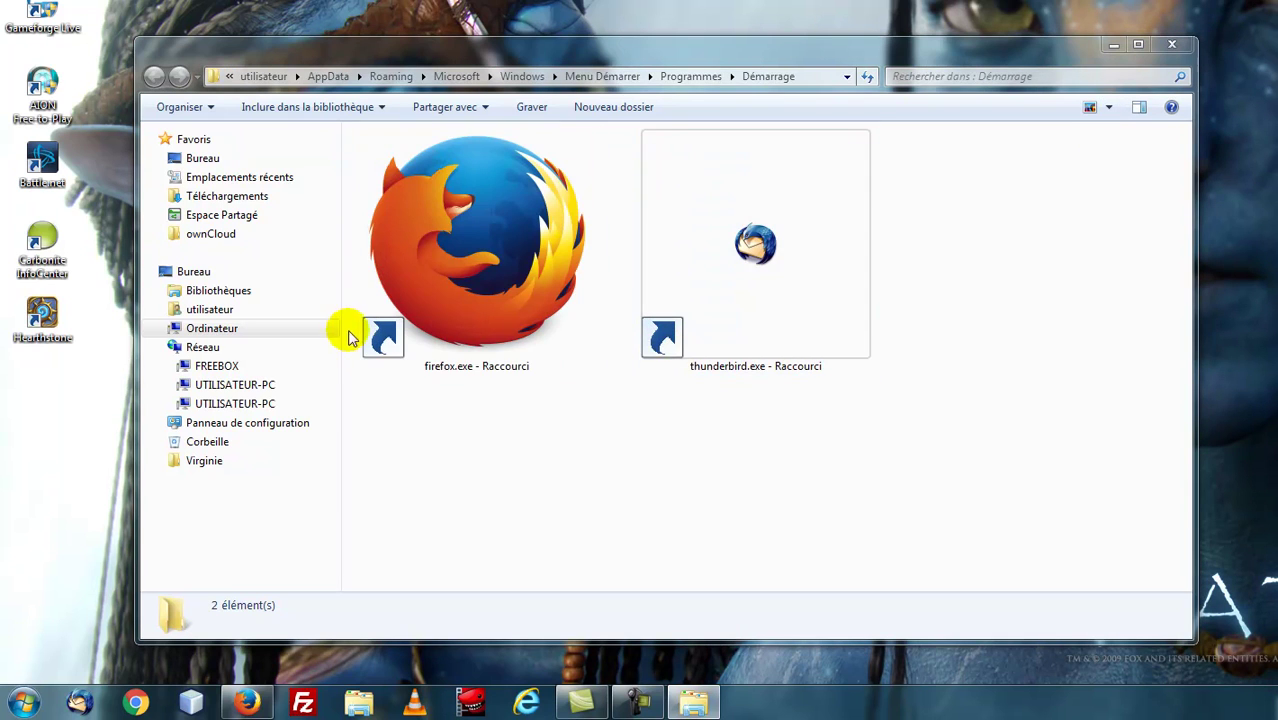
mouse_move(659, 343)
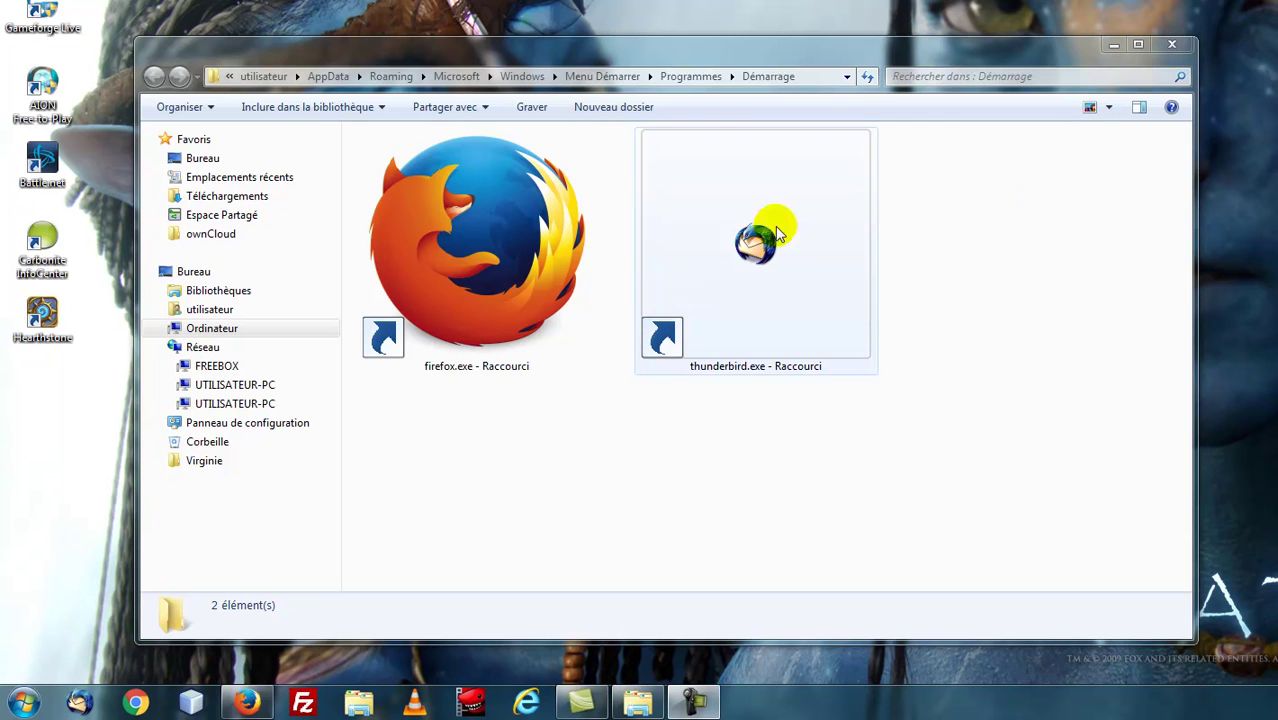
Open a second Explorer window and browse to the Internet Explorer folder in Program Files on drive C:.
key("super+e")
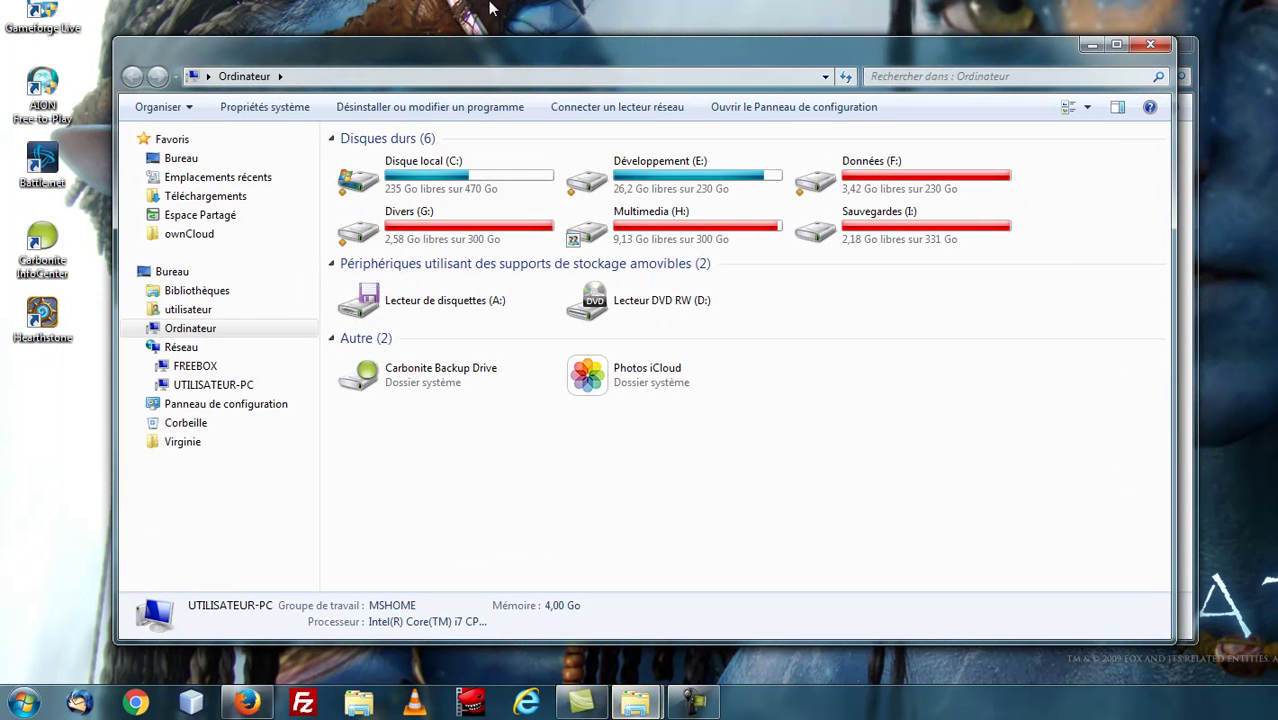
double_click(462, 176)
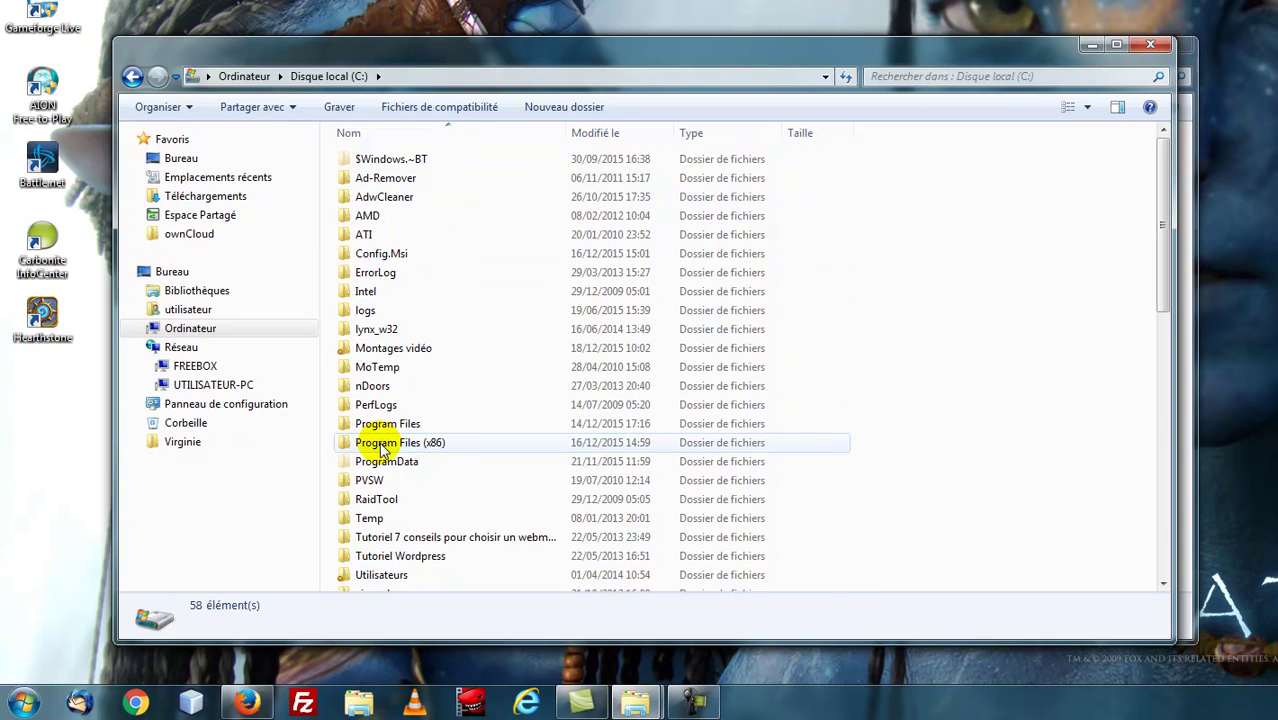
double_click(380, 424)
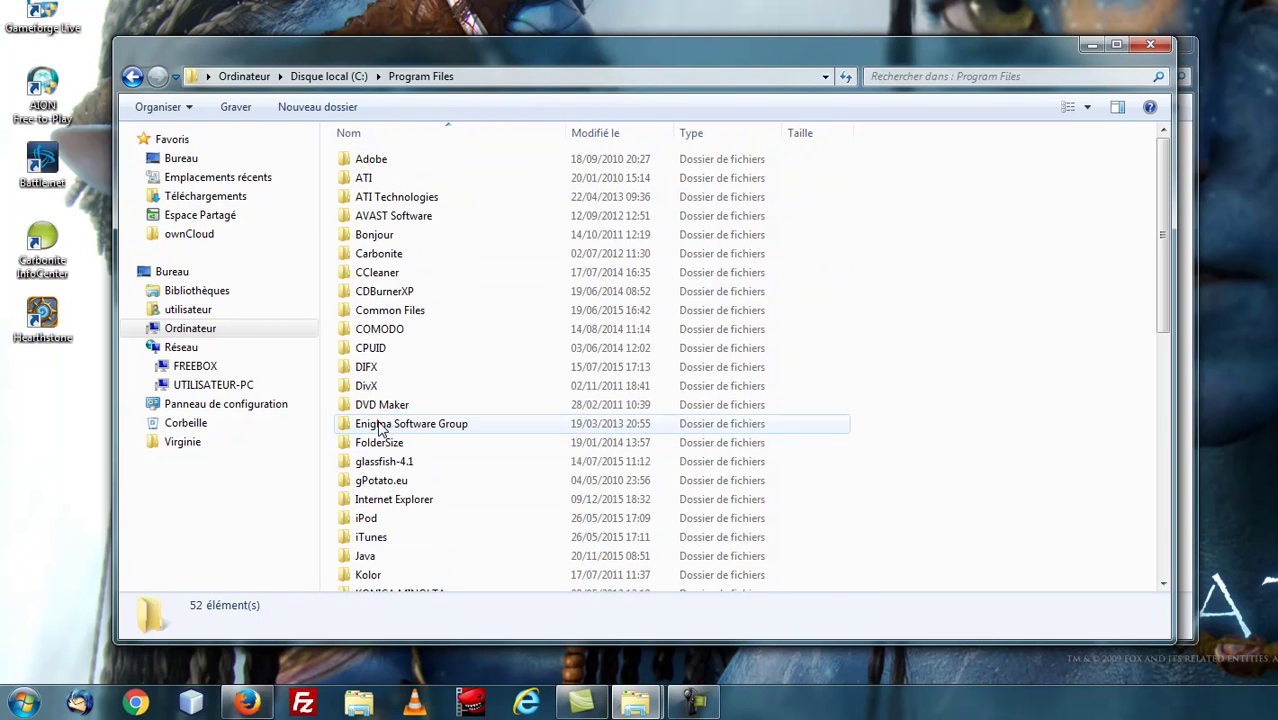
scroll(432, 335, "down", 9)
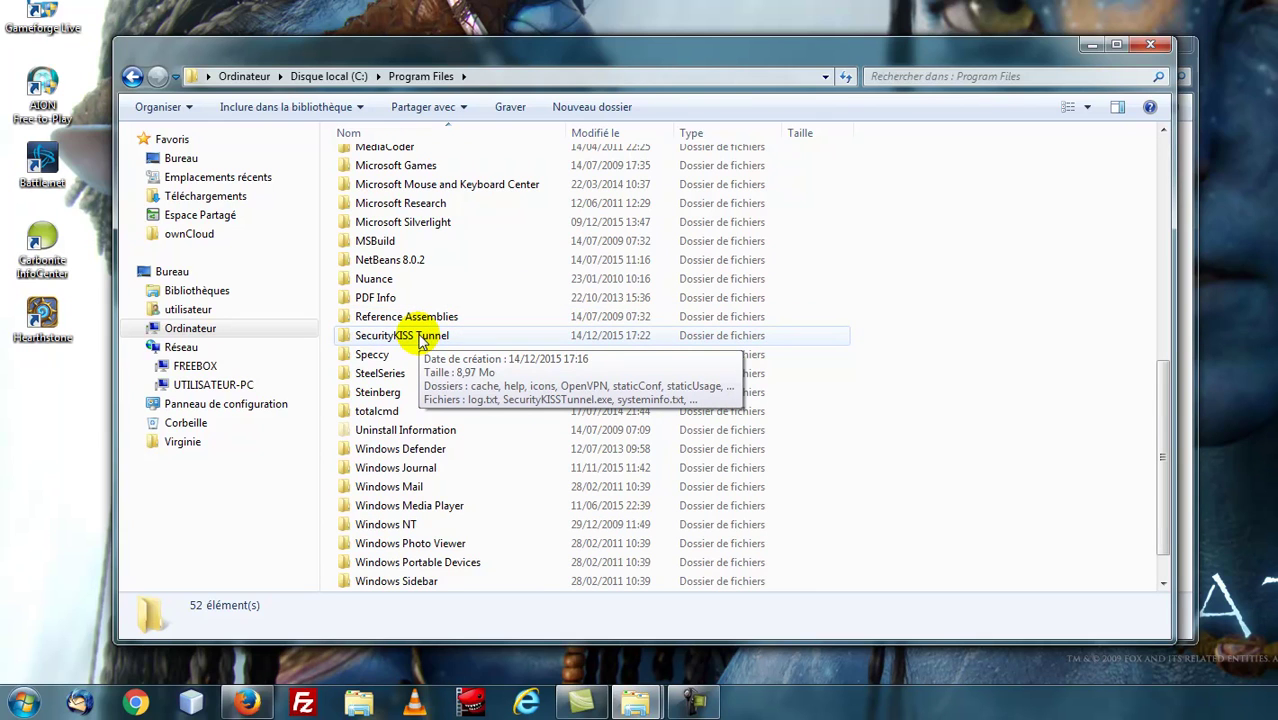
scroll(420, 340, "up", 1)
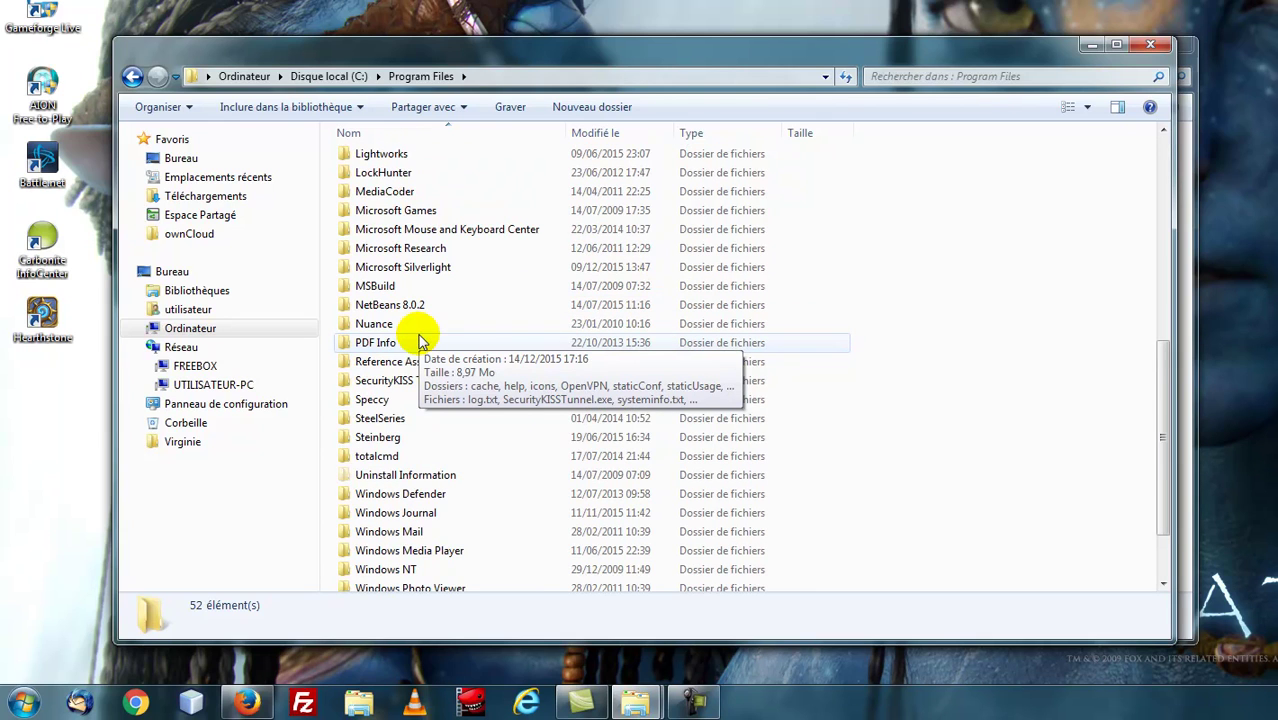
scroll(420, 340, "up", 1)
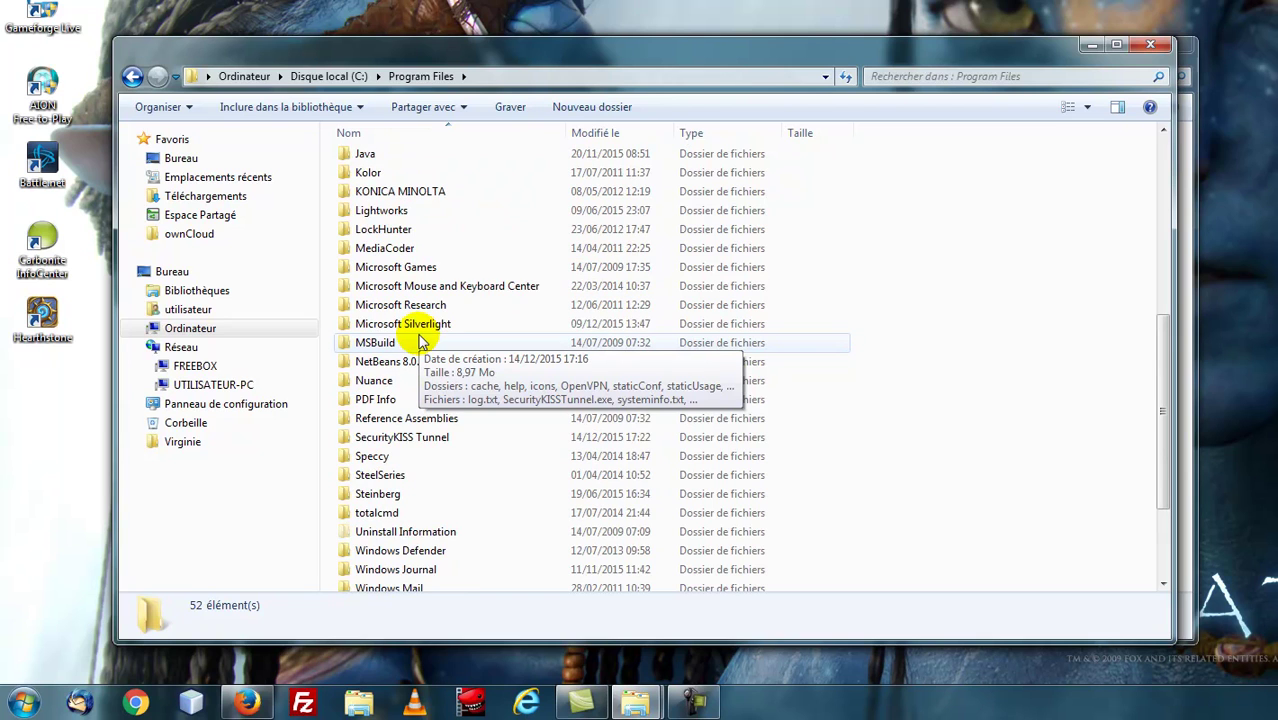
scroll(420, 340, "up", 2)
scroll(420, 342, "up", 1)
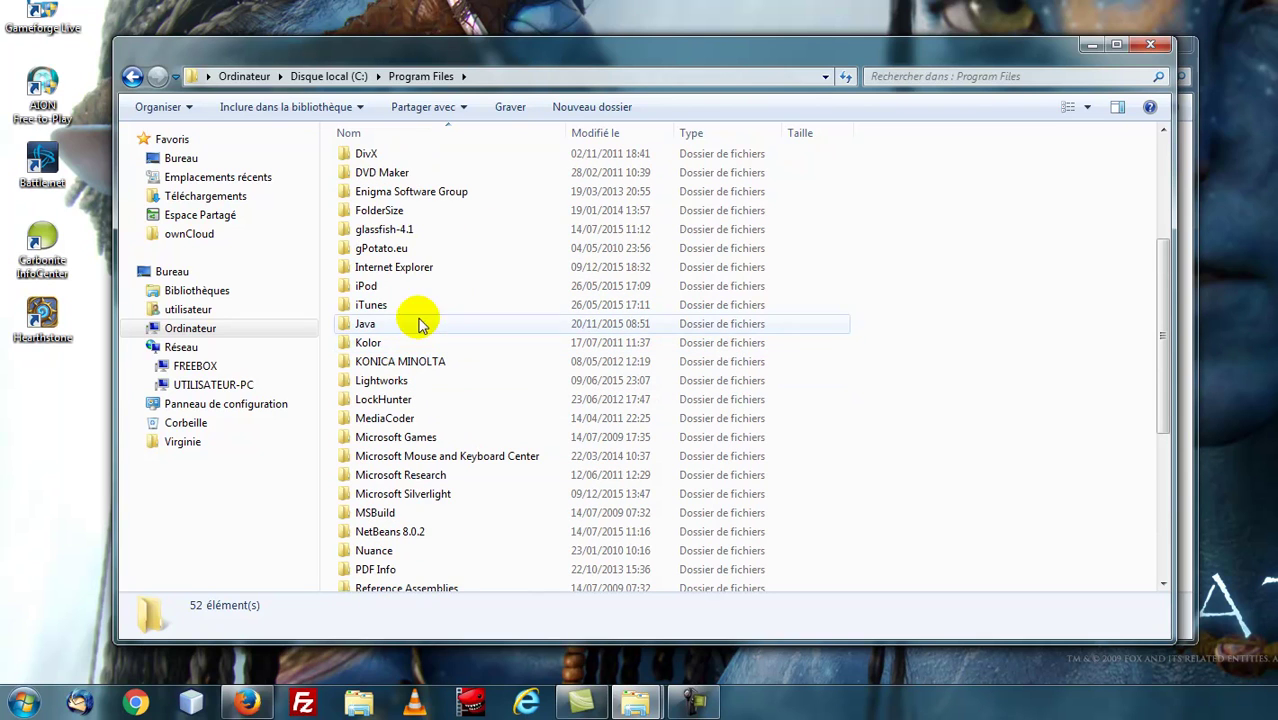
double_click(405, 268)
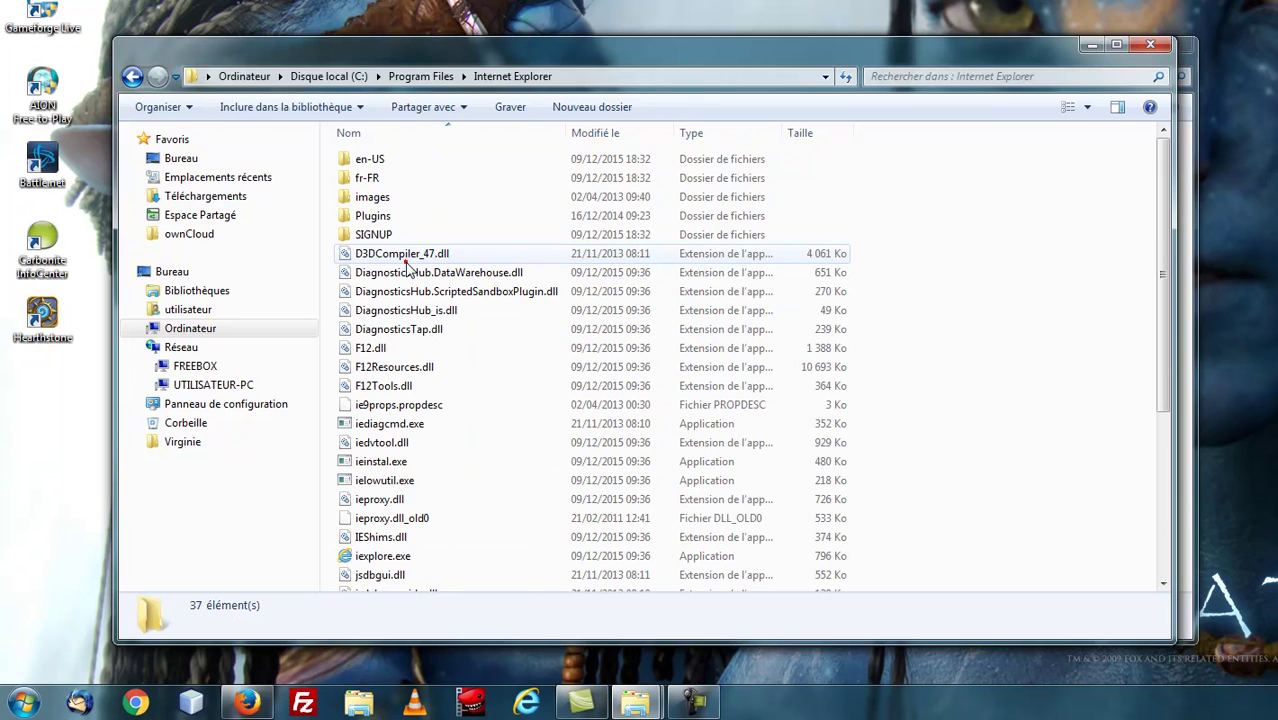
Create a shortcut to iexplore.exe in the Démarrage folder, with both folder windows side by side.
scroll(407, 268, "down", 2)
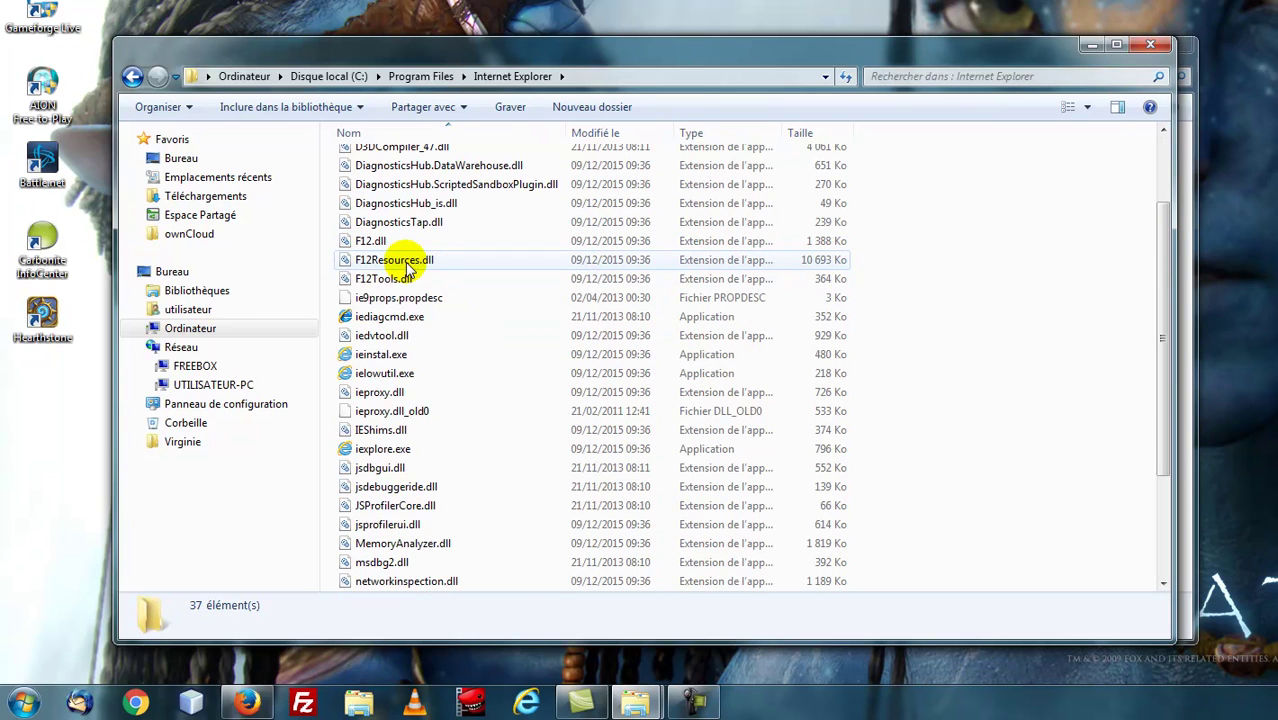
left_click(386, 449)
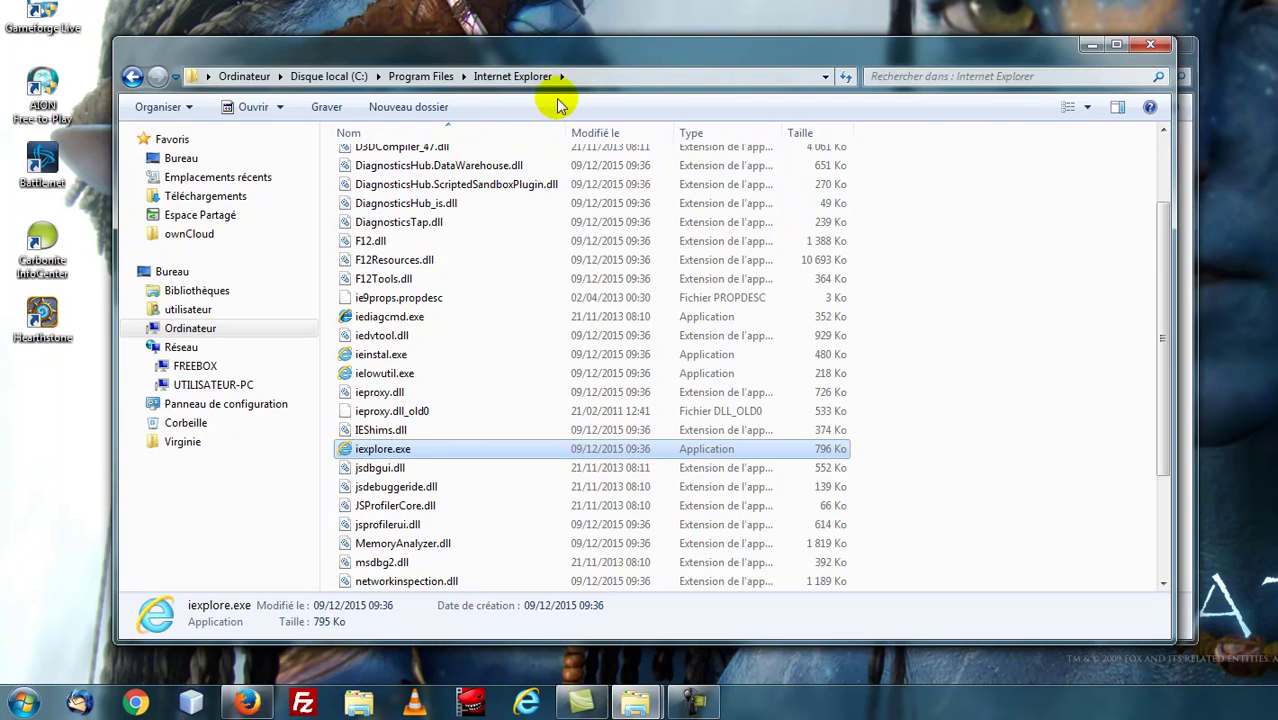
left_click_drag(493, 60, 1218, 49)
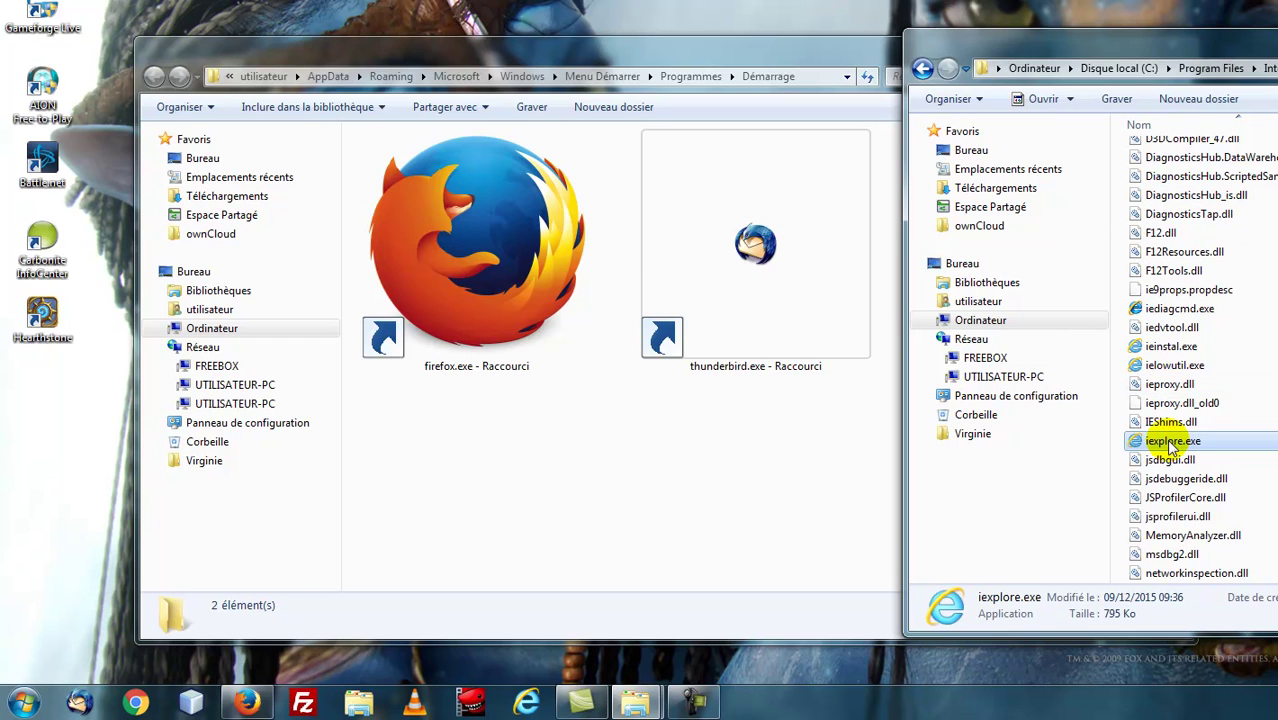
left_click_drag(1170, 447, 545, 483)
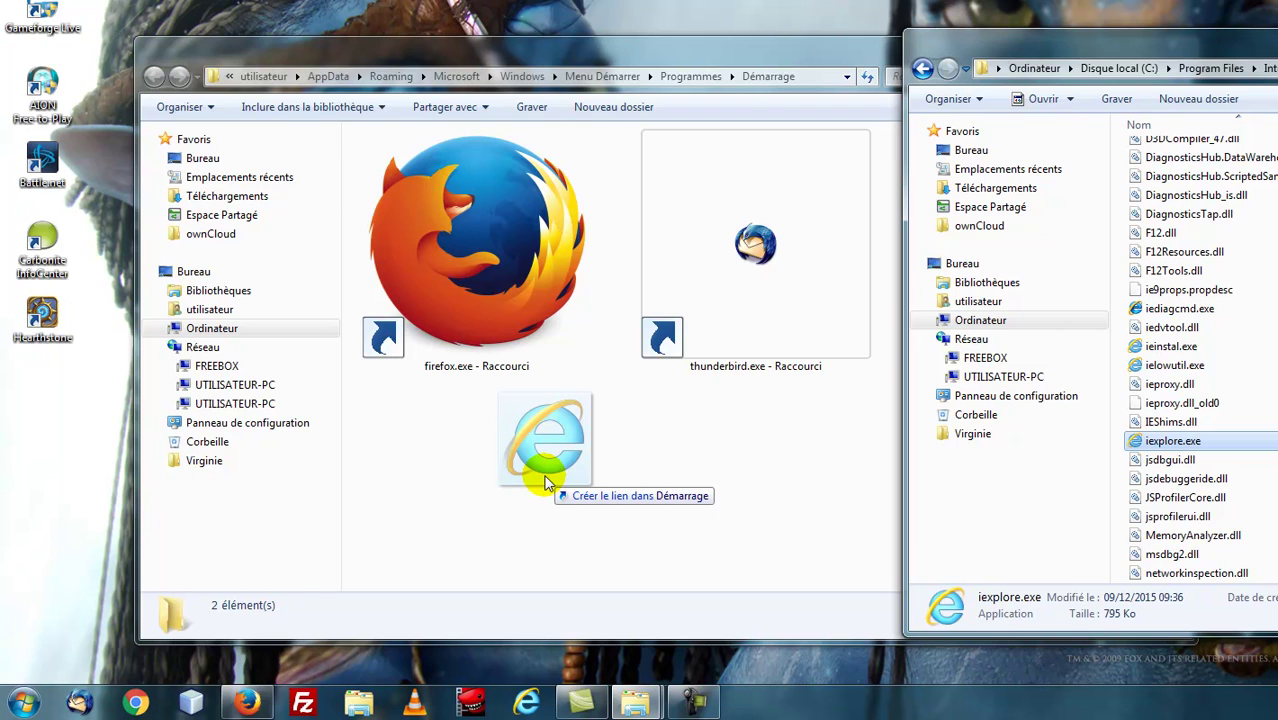
left_click_drag(545, 483, 542, 477)
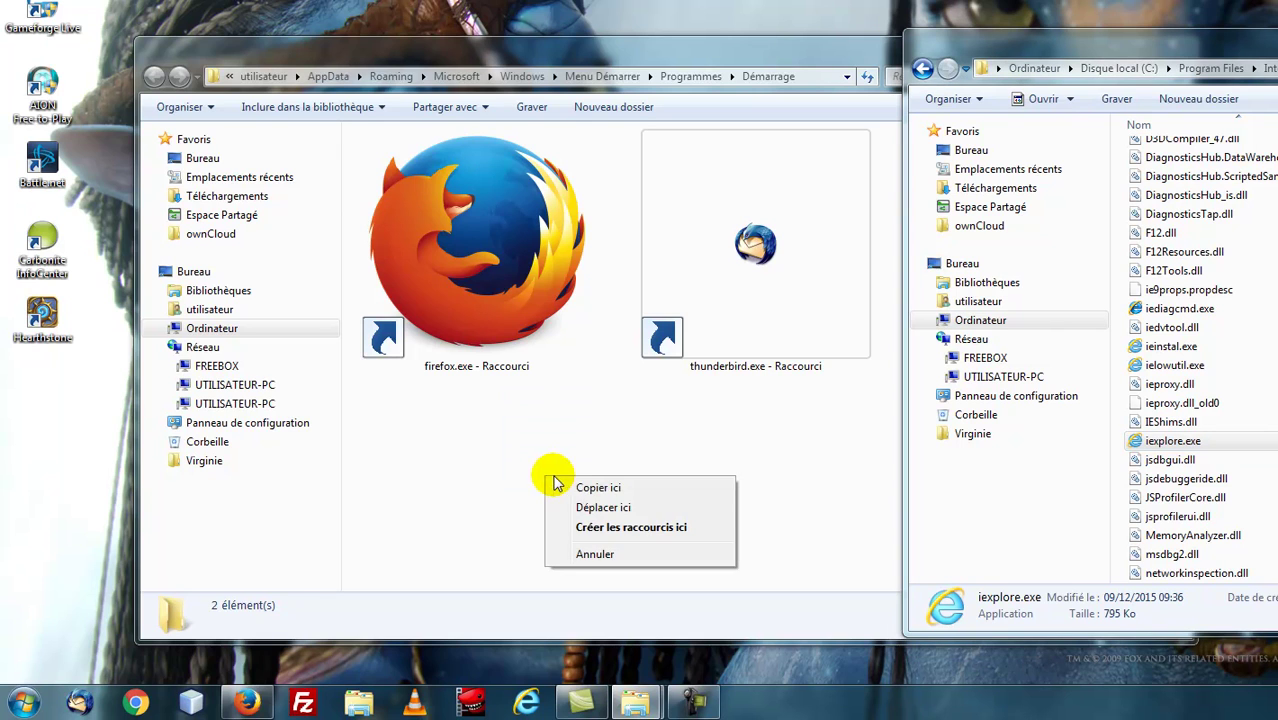
left_click(632, 527)
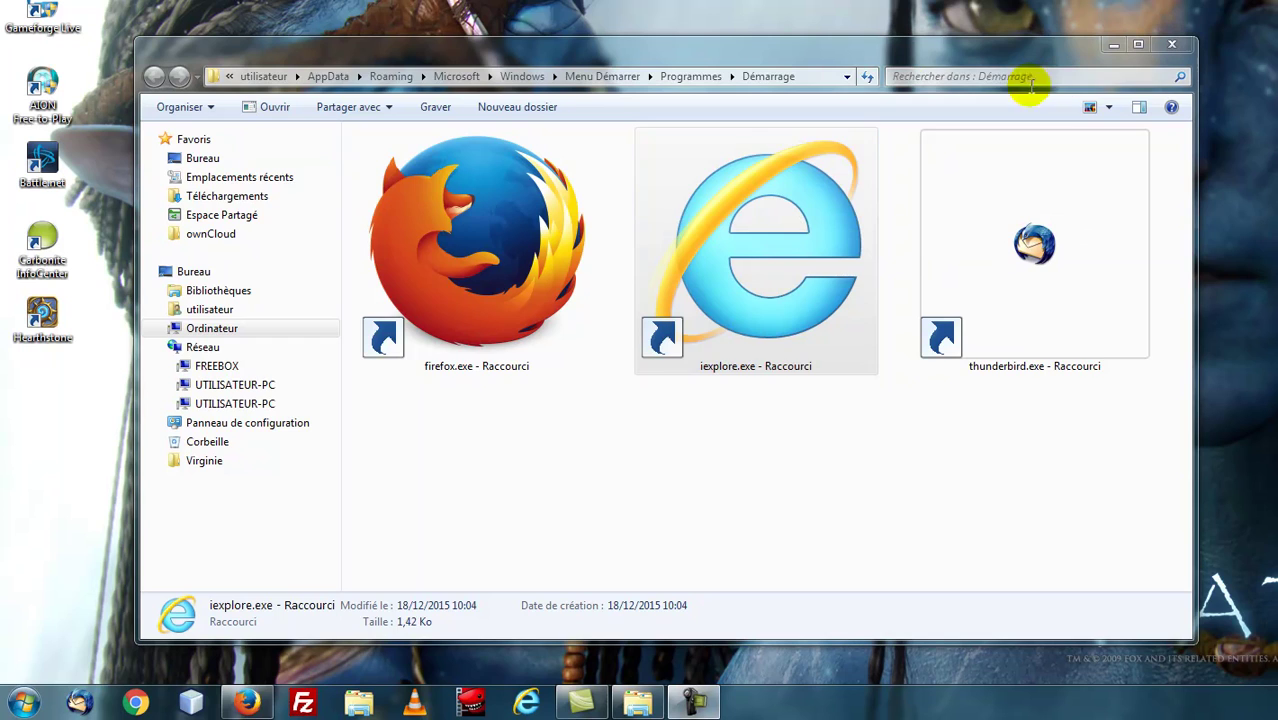
left_click(671, 165)
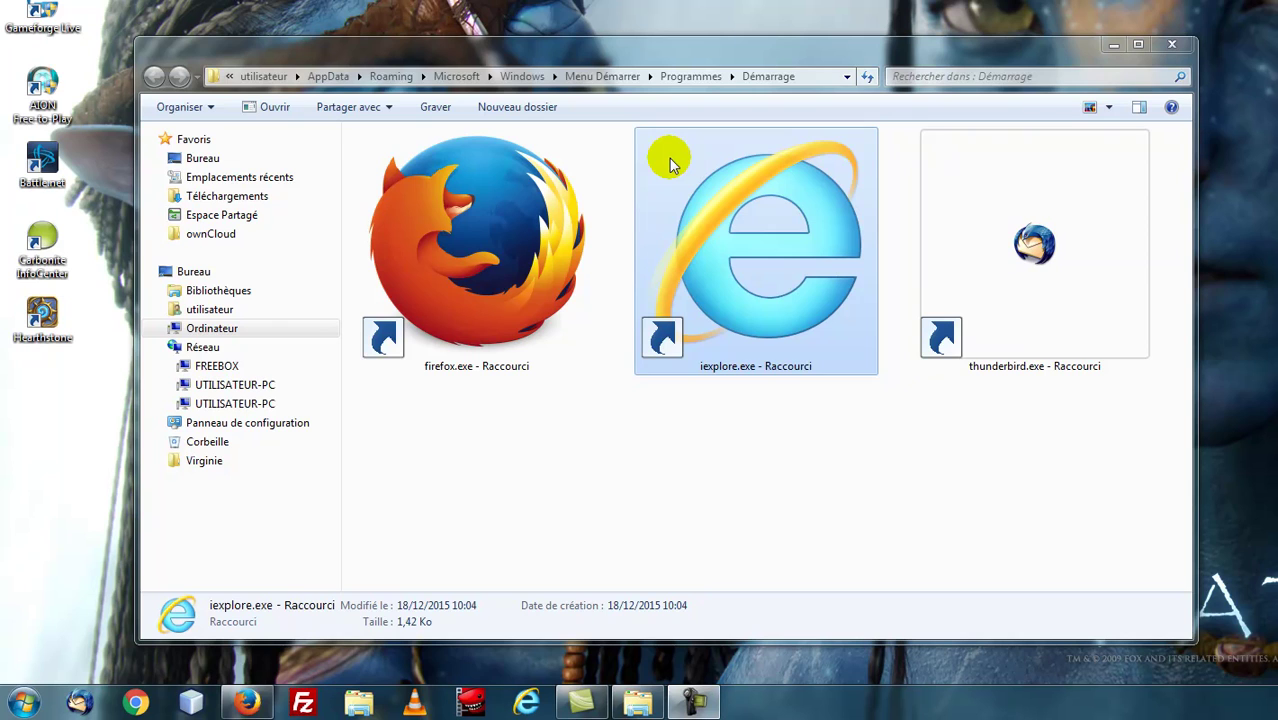
Create a shortcut to FileZilla from the FileZilla FTP Client program group in the Démarrage folder, and close the folder window.
left_click(27, 702)
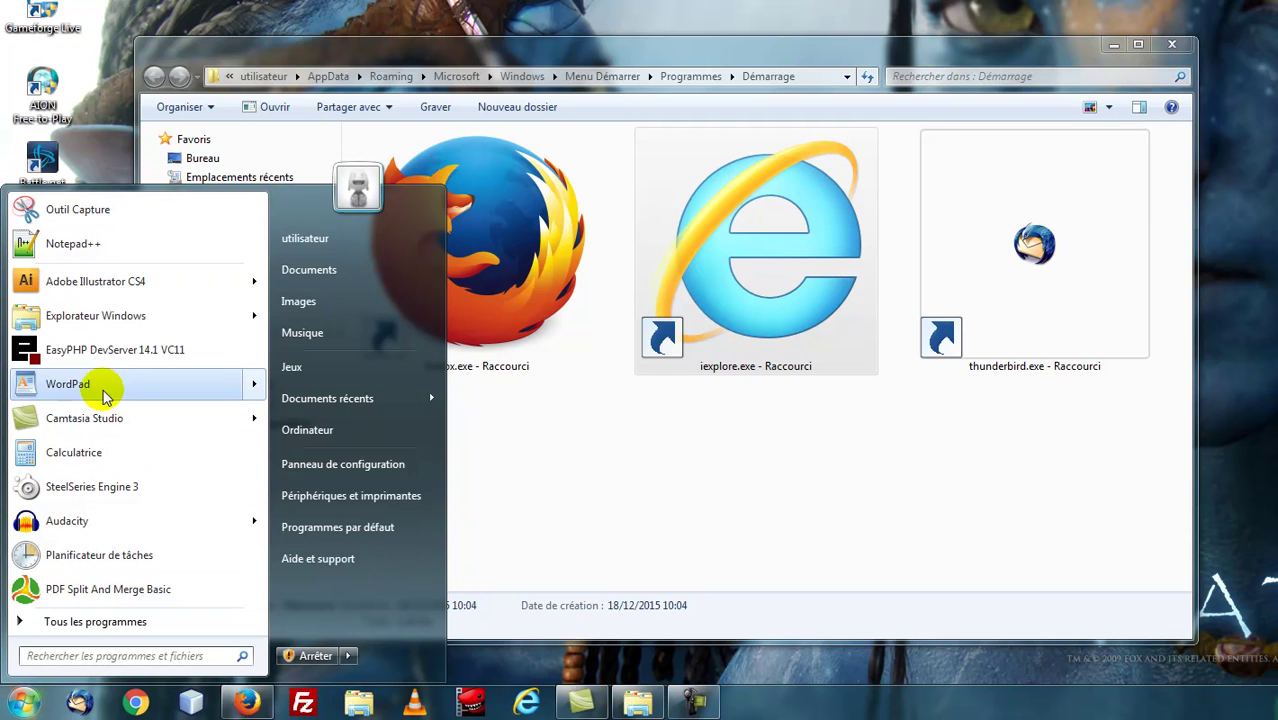
mouse_move(100, 380)
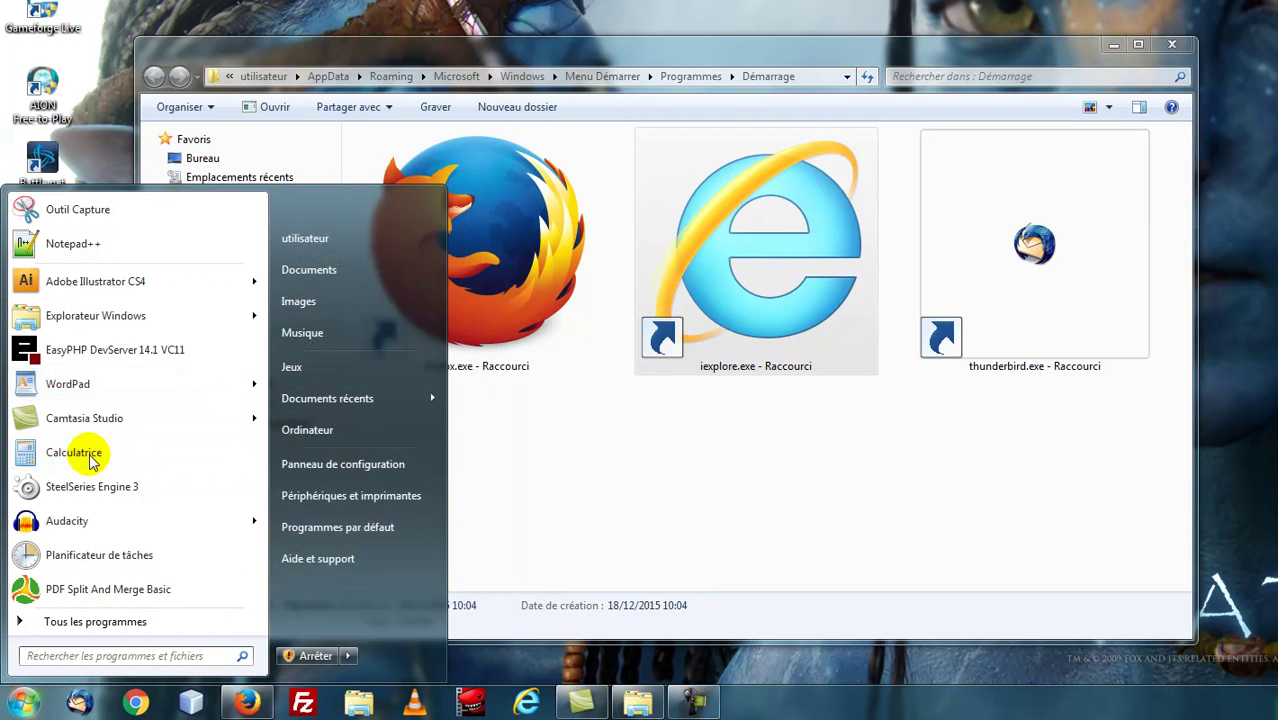
left_click(95, 624)
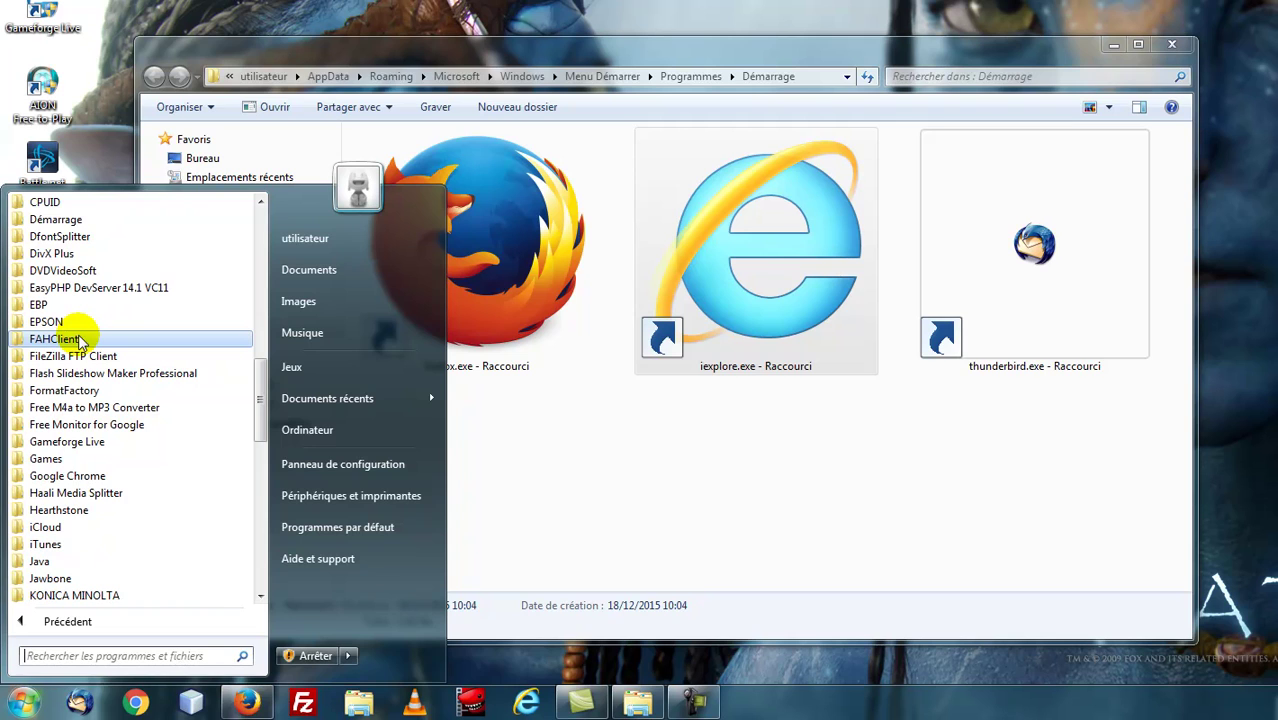
left_click(62, 356)
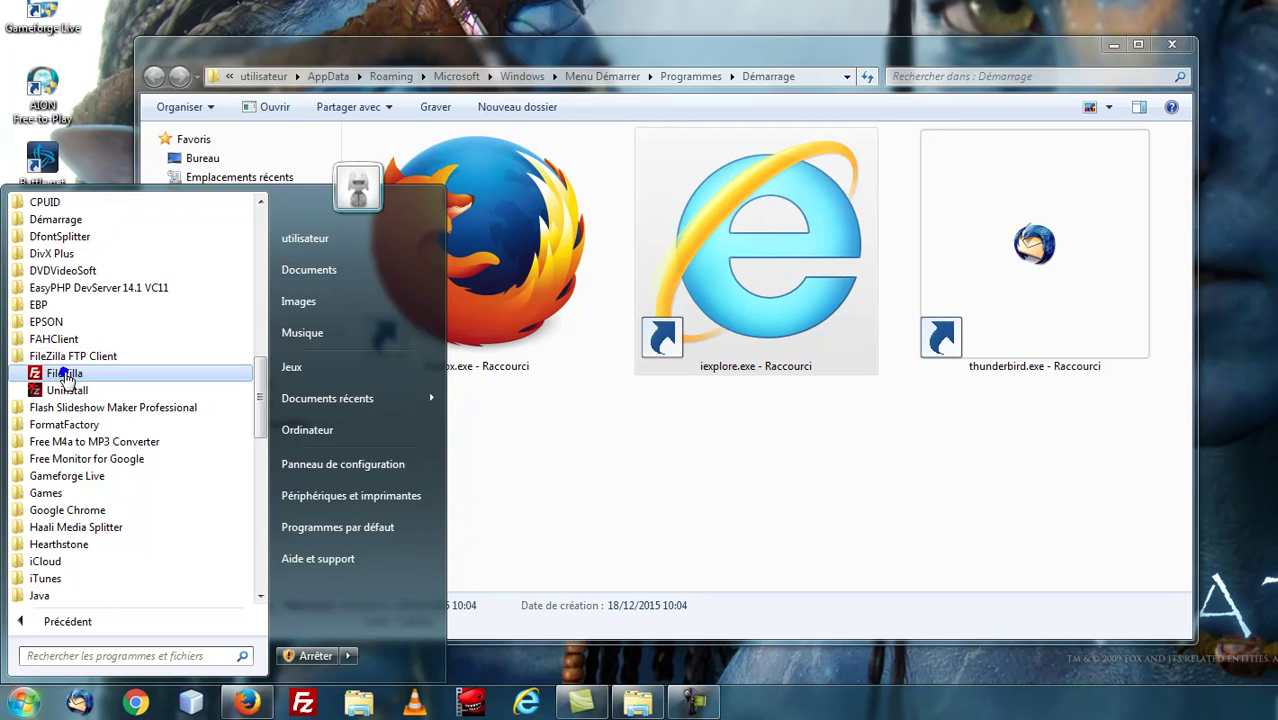
left_click_drag(64, 378, 741, 472)
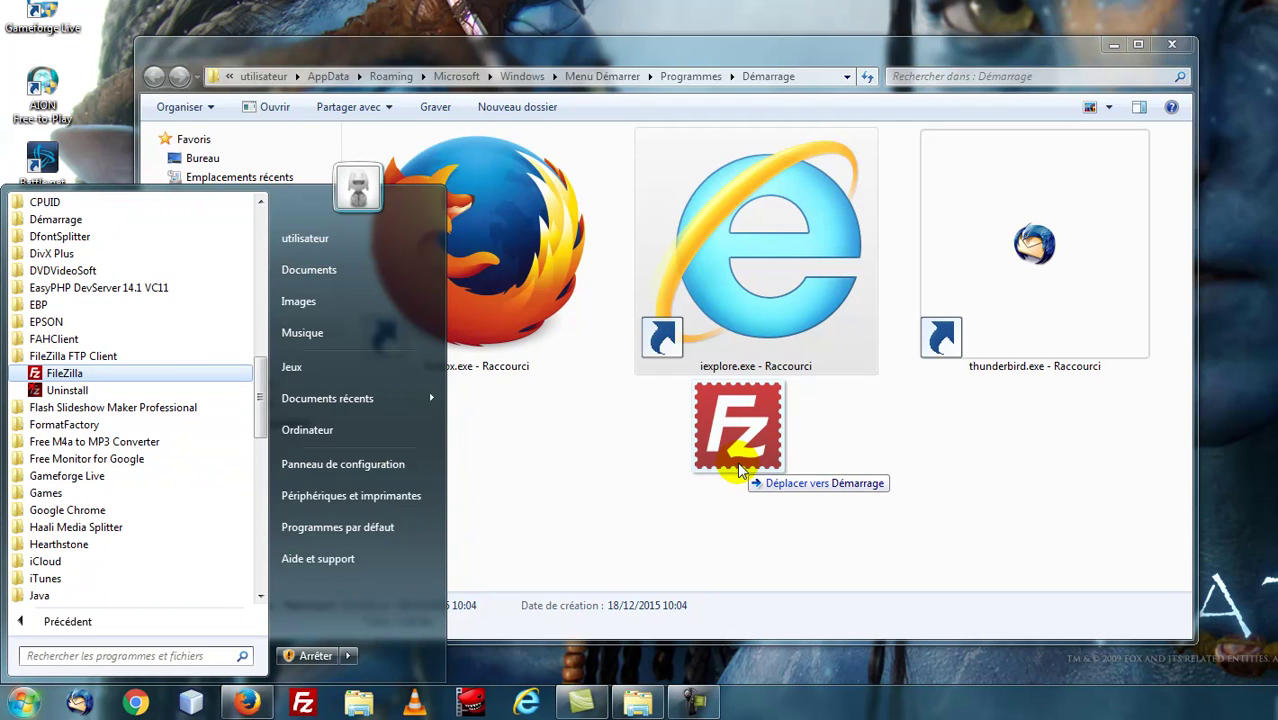
left_click_drag(741, 471, 741, 471)
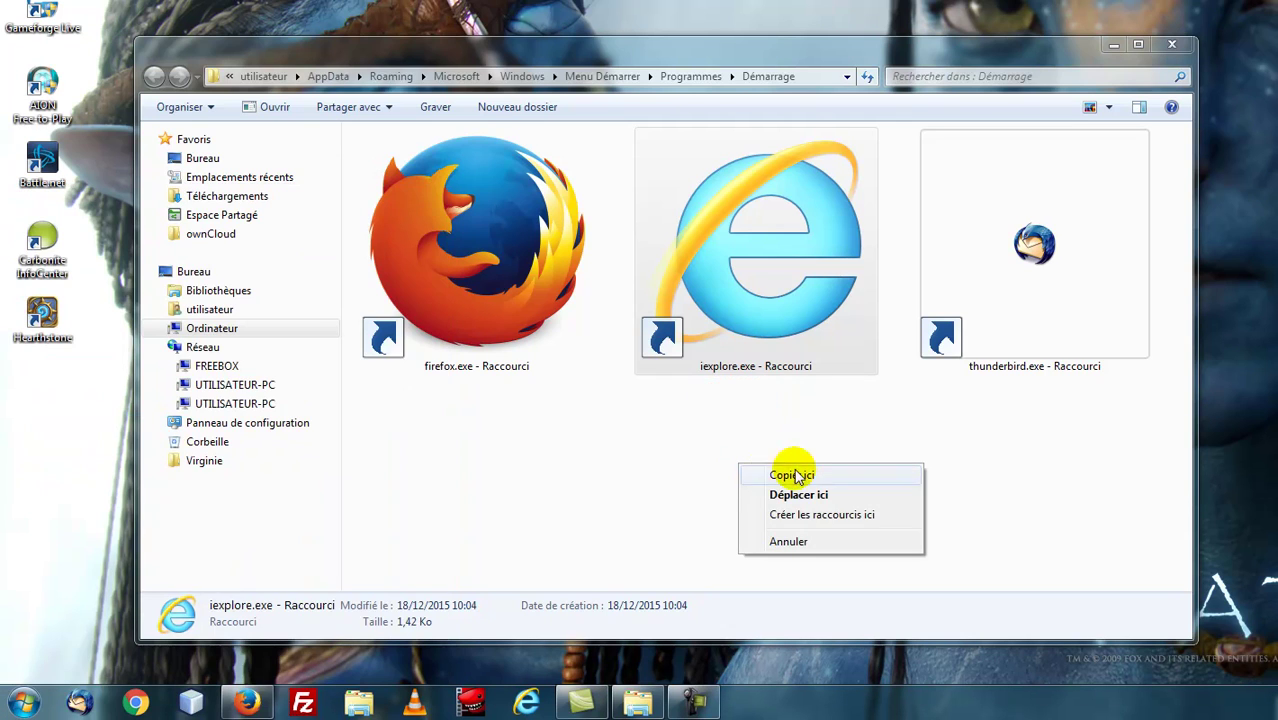
left_click(813, 516)
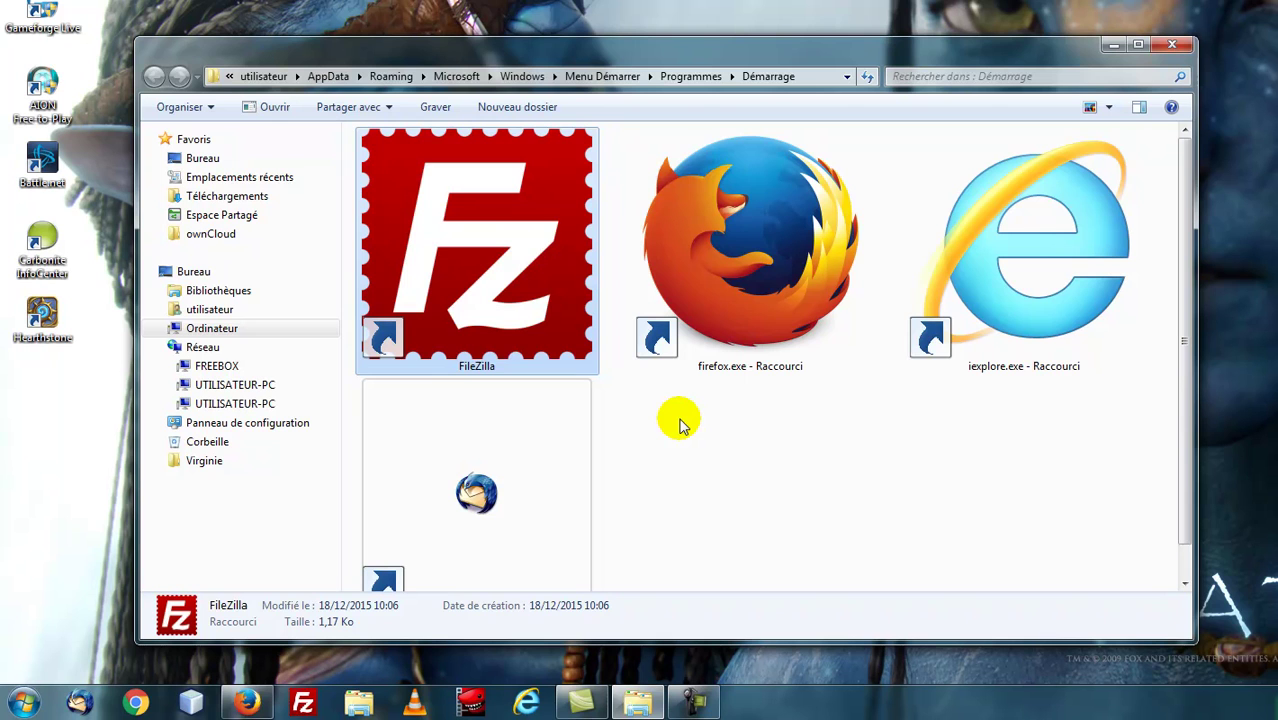
left_click(1172, 44)
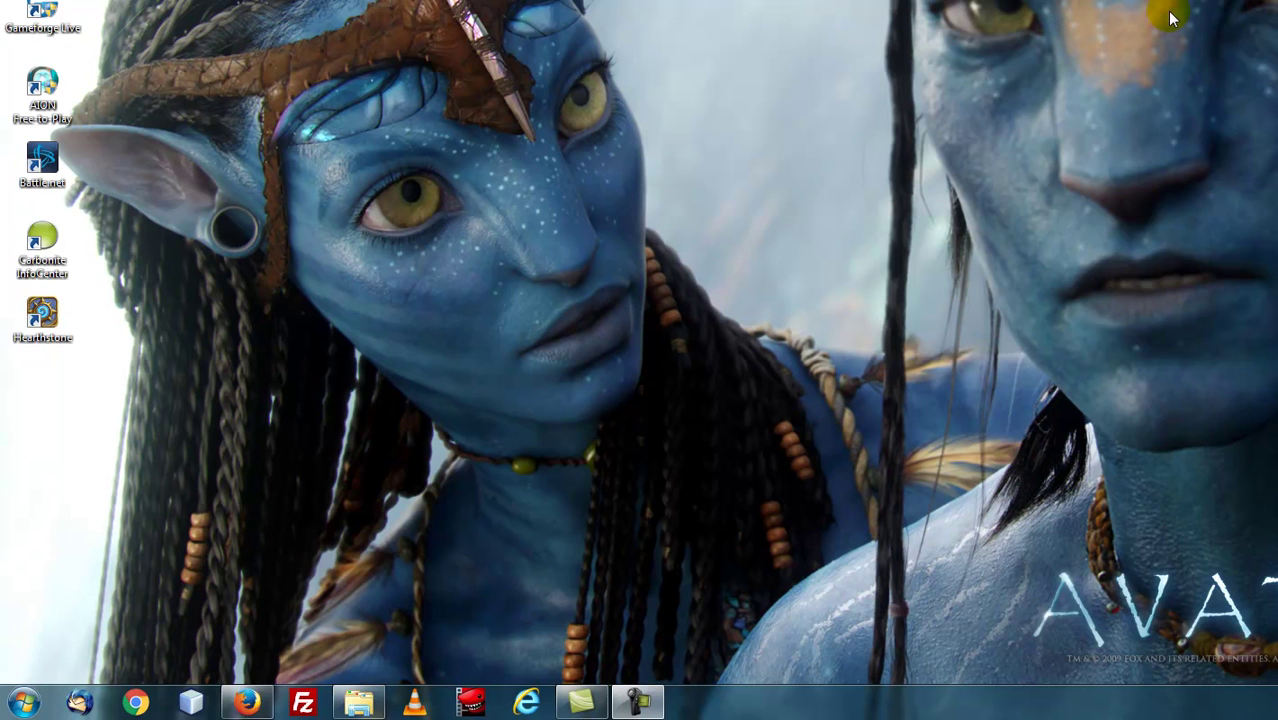